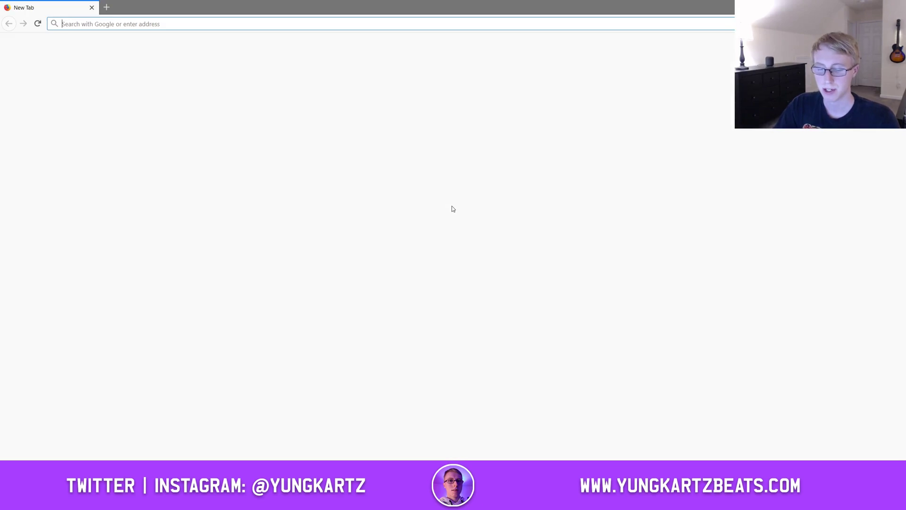
Step: Enter the web search query 'future' in Firefox's address bar
text(future type)
key(BackSpace)
key(BackSpace)
key(BackSpace)
key(BackSpace)
key(BackSpace)
Step: Search Google Images for 'future' and open the Future Wreaked Havoc photo
key(Return)
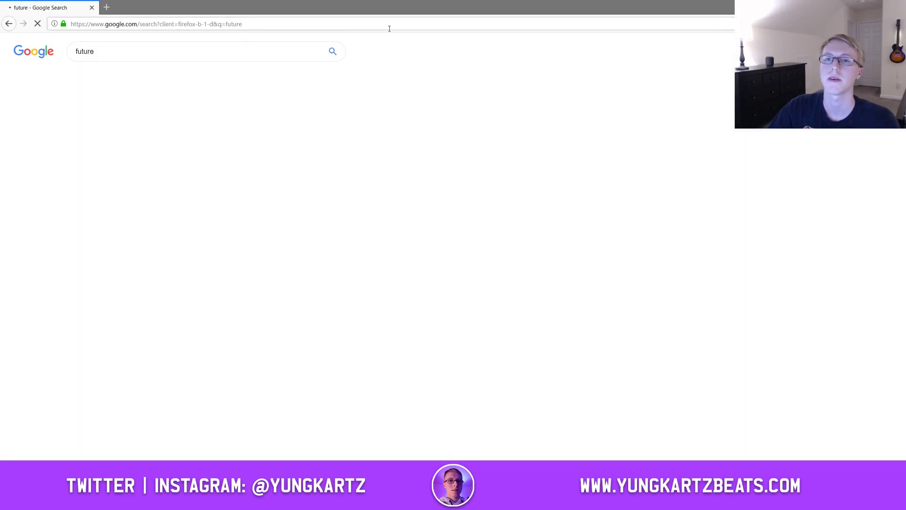
click(132, 77)
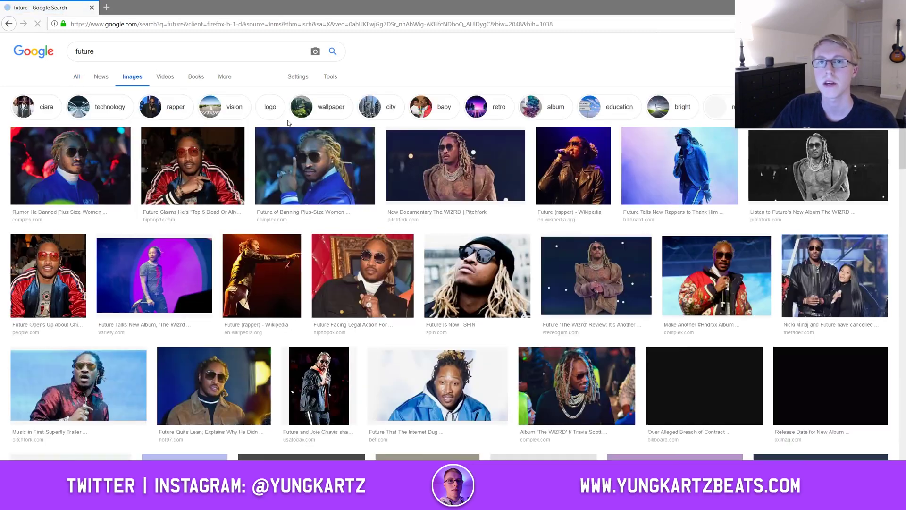
scroll(535, 275, down, 4)
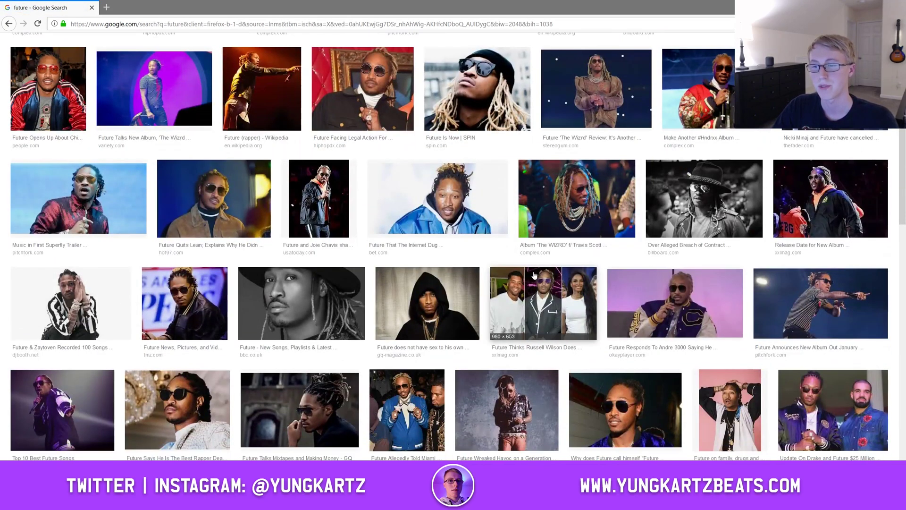
scroll(535, 275, down, 3)
click(530, 273)
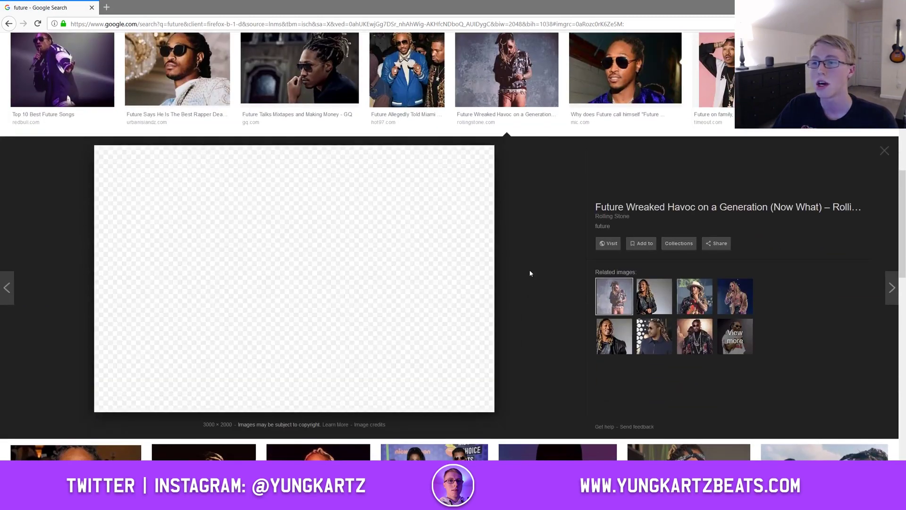
Step: Save the photo into Downloads and return to Photoshop
right_click(307, 231)
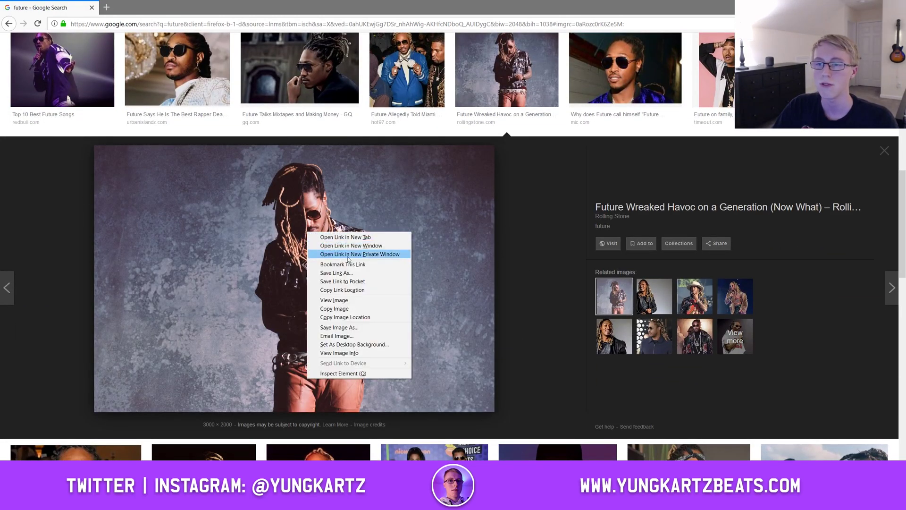
click(339, 327)
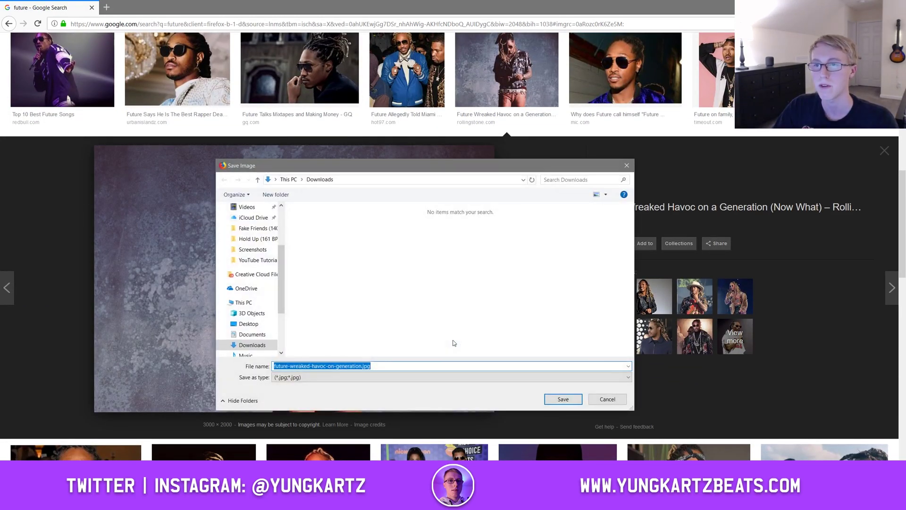
click(555, 401)
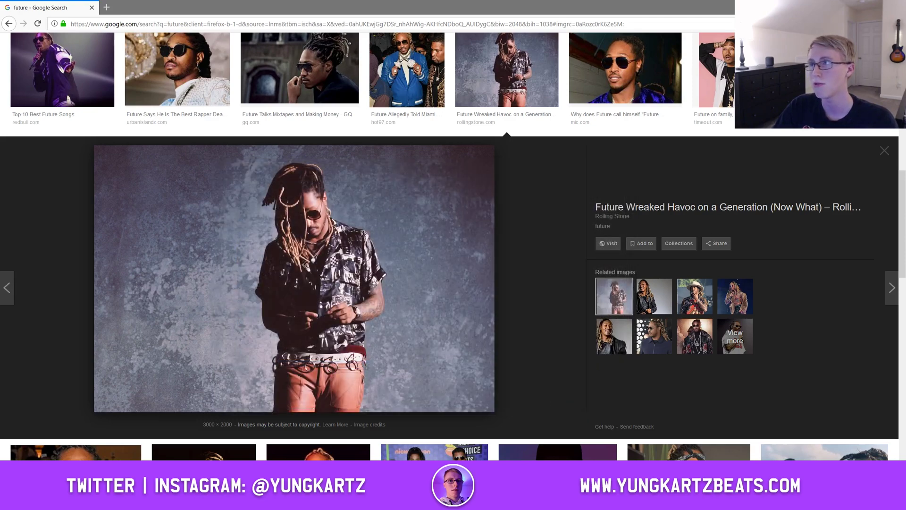
key(alt+Tab)
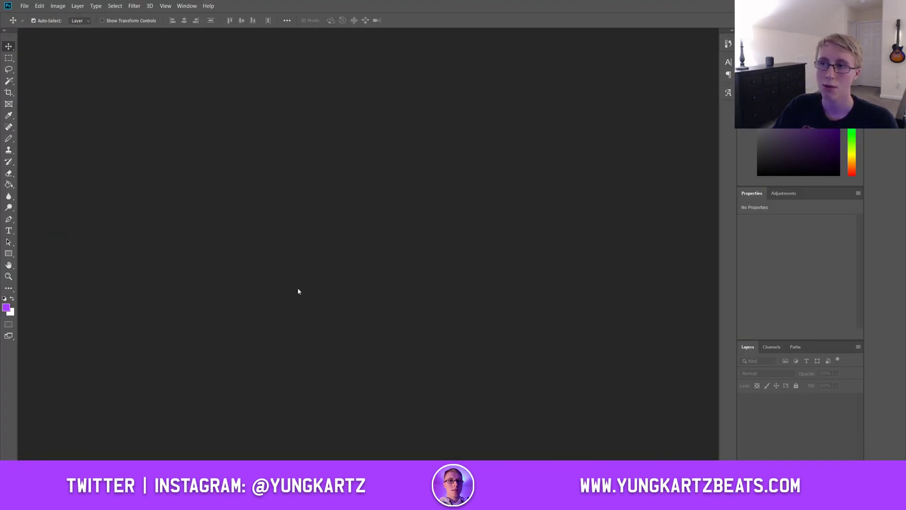
Step: Create a new blank document 1920 px wide and 1080 px high
click(23, 6)
click(28, 27)
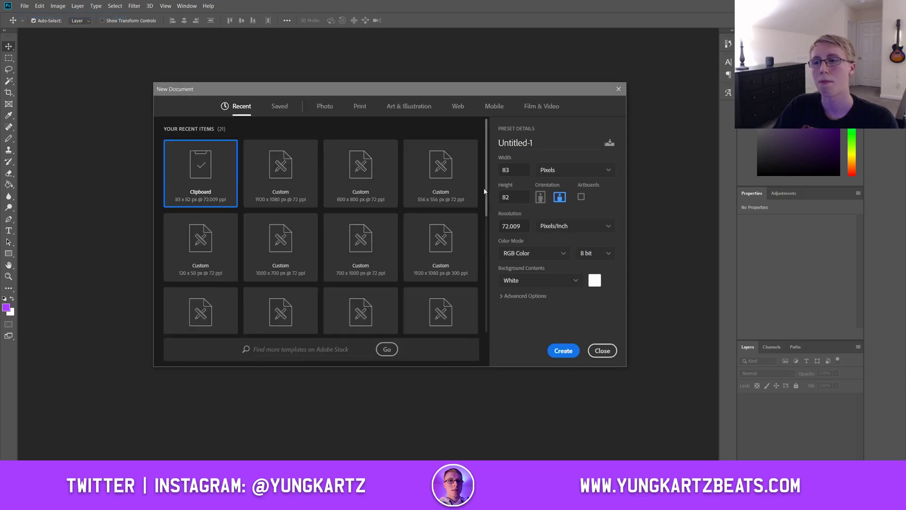
double_click(513, 173)
text(1920)
key(Tab)
text(1080)
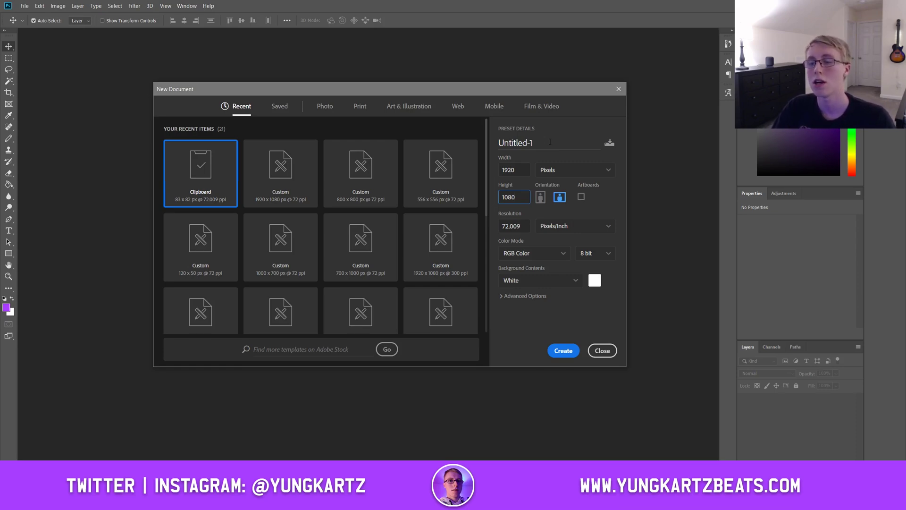
click(564, 351)
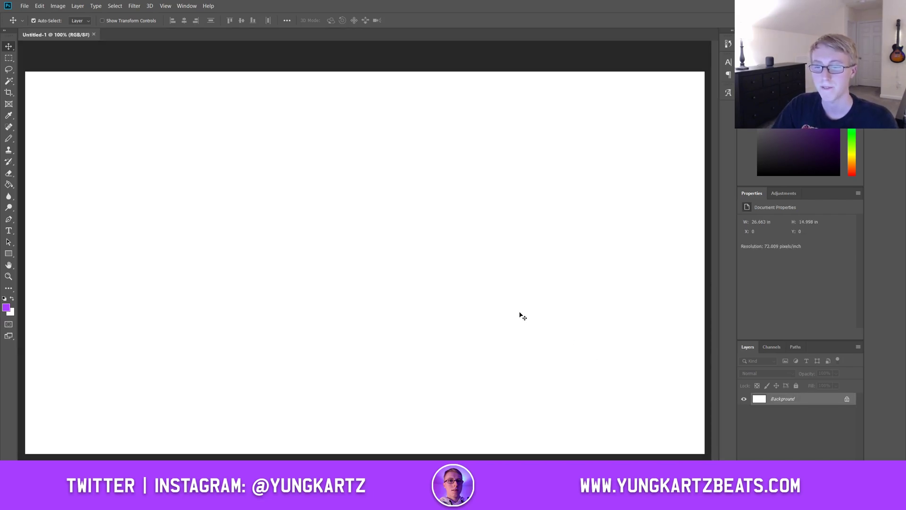
Step: Drag the downloaded Future photo from the Downloads folder into the document
click(224, 500)
drag(288, 231, 142, 289)
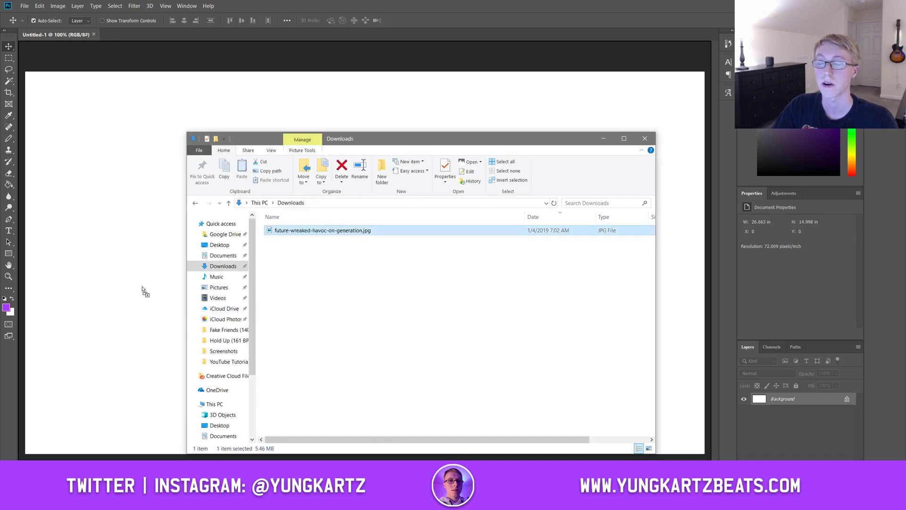
drag(143, 290, 141, 285)
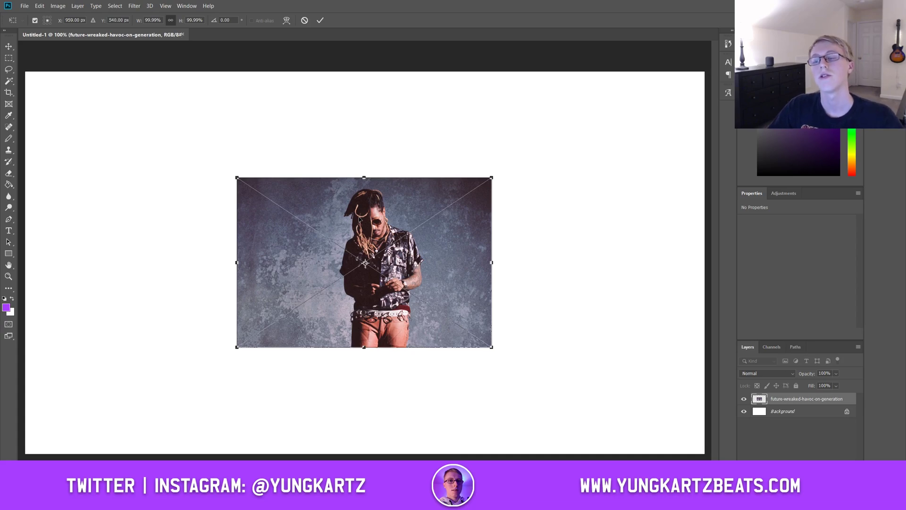
Step: Scale the placed photo's width to 270% so it fills the canvas
click(155, 20)
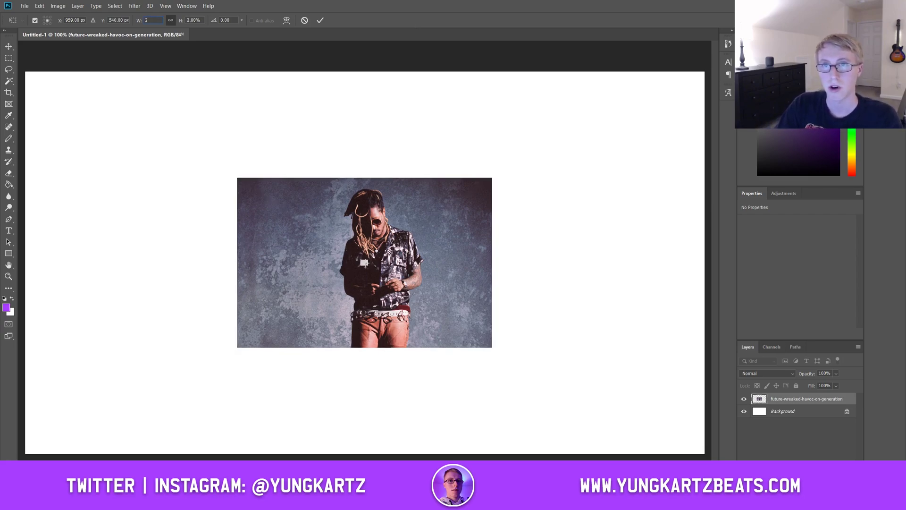
text(200)
key(BackSpace)
key(BackSpace)
text(50)
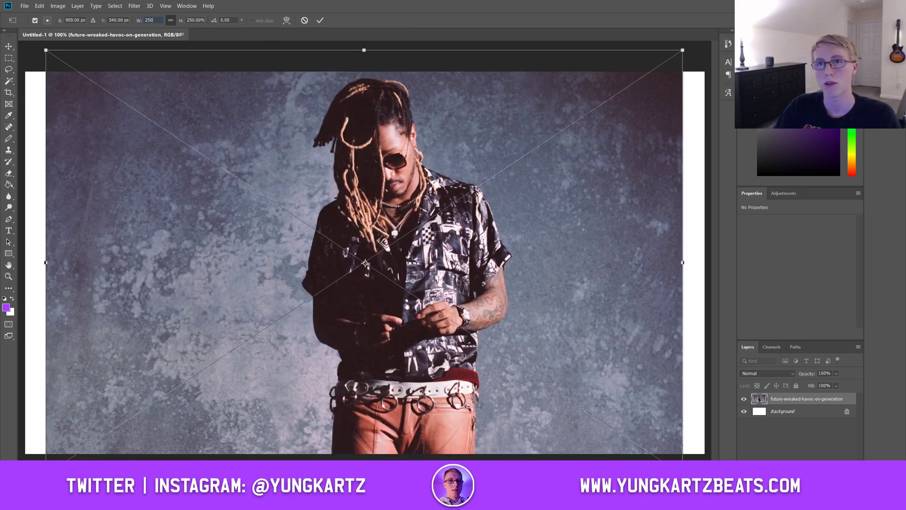
key(BackSpace)
key(BackSpace)
text(70)
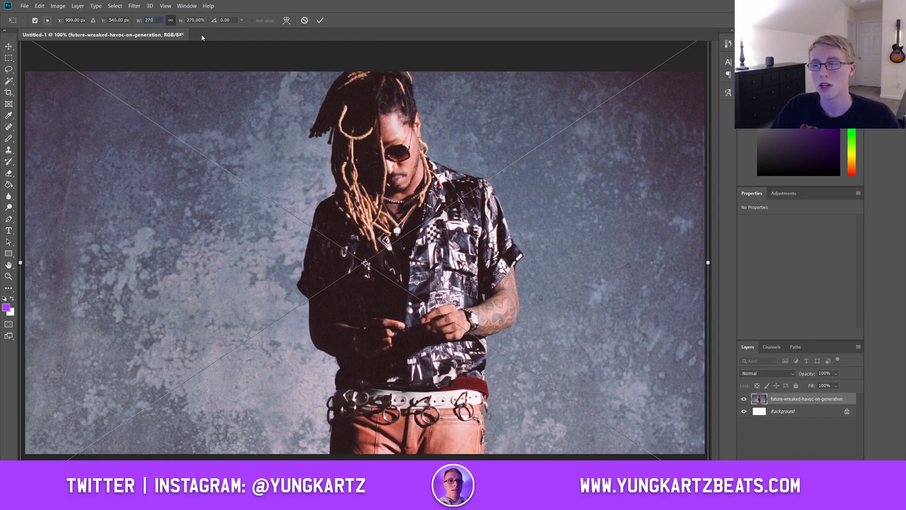
Step: Commit the resize and move the photo about 0.7 inches lower
click(320, 21)
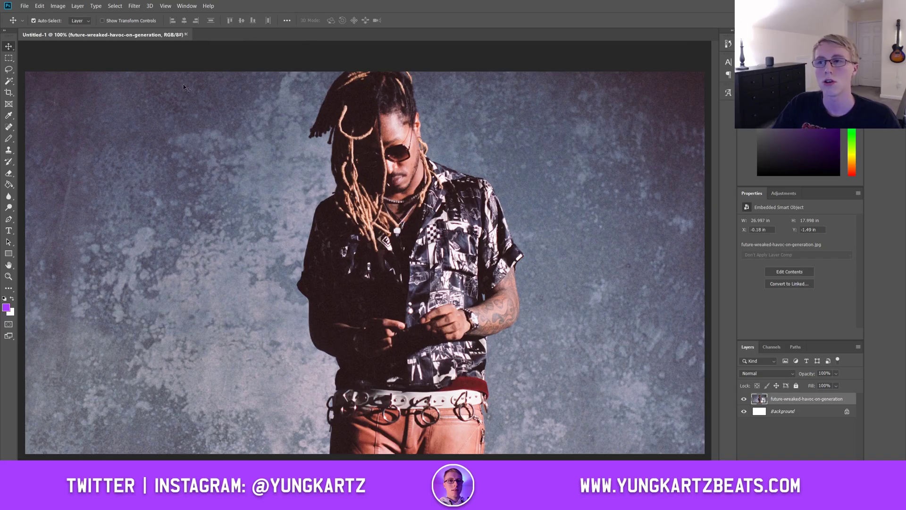
drag(388, 156, 390, 174)
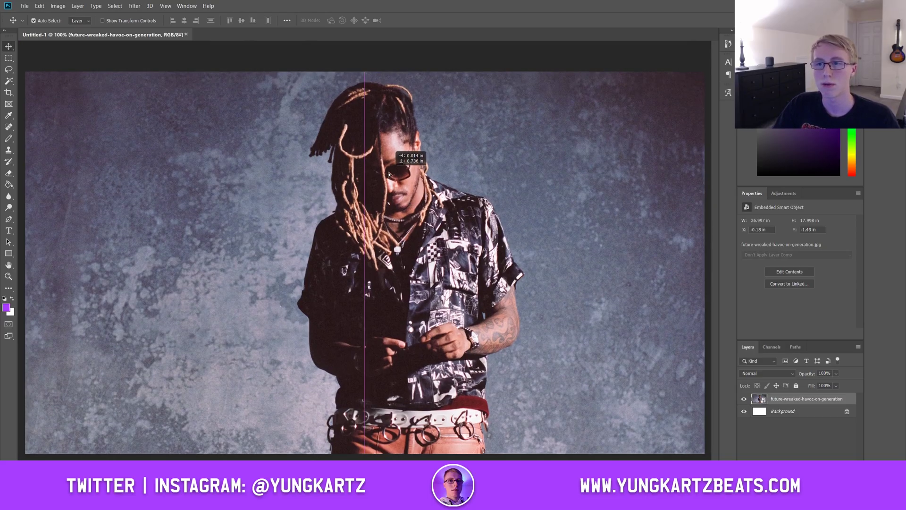
drag(390, 174, 389, 174)
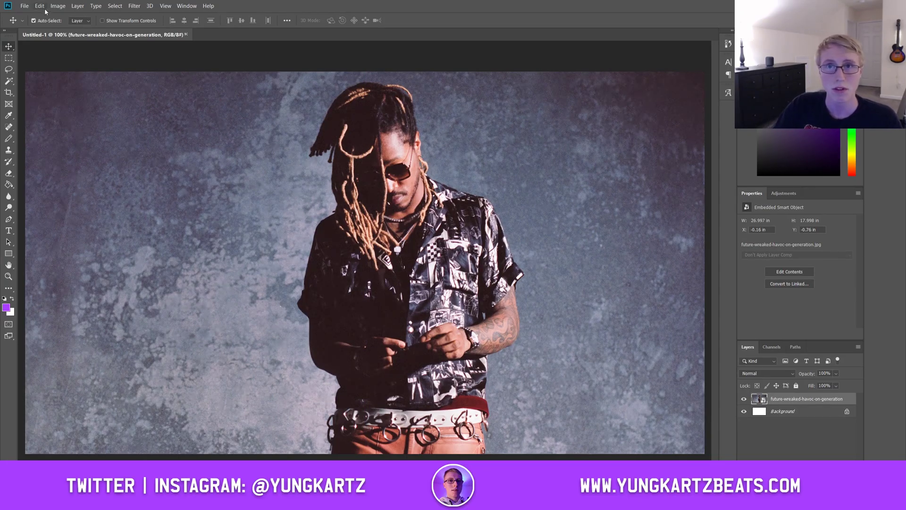
Step: Open the Threshold adjustment from Image > Adjustments
click(73, 7)
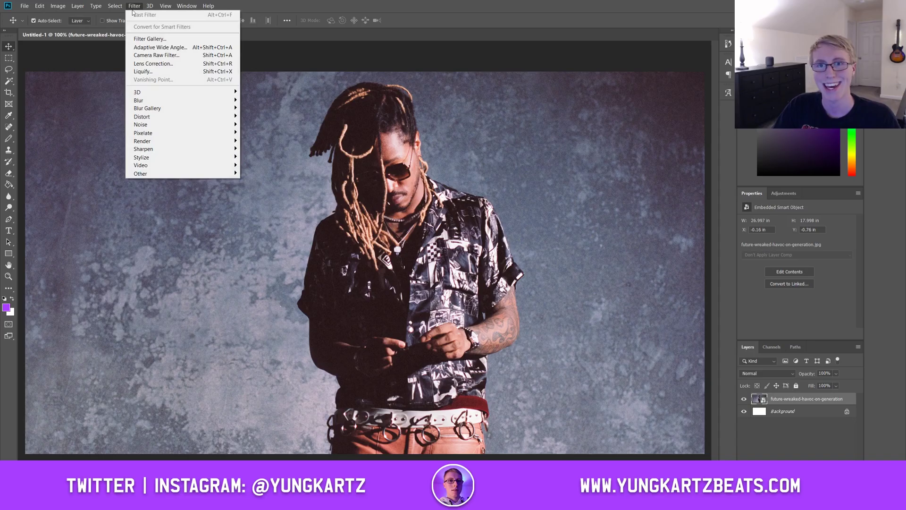
mouse_move(81, 7)
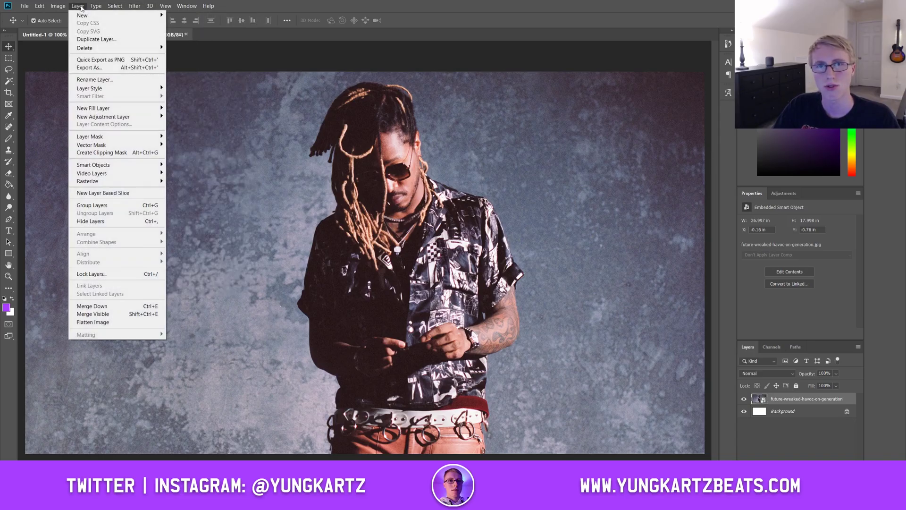
mouse_move(119, 6)
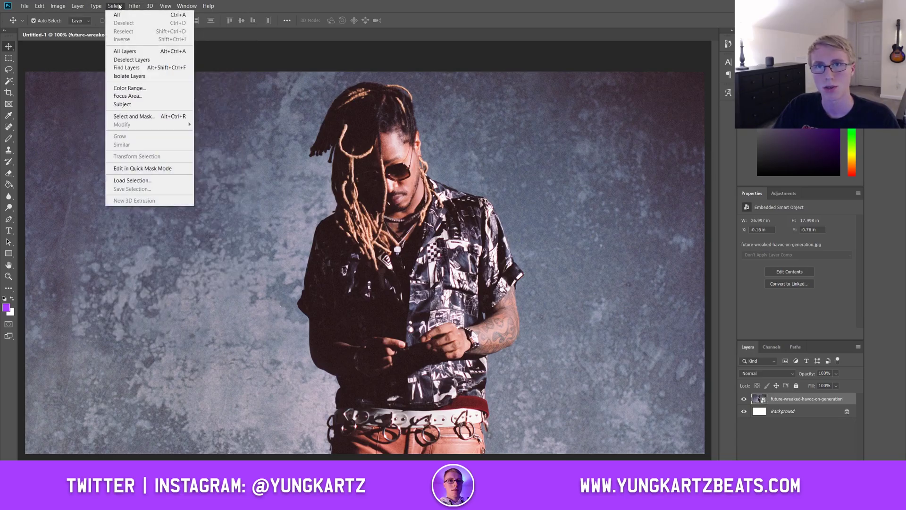
mouse_move(43, 7)
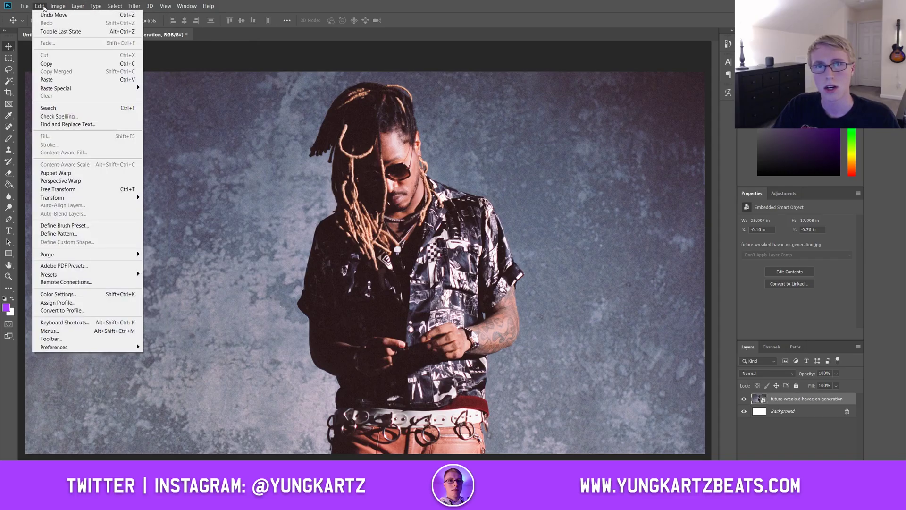
mouse_move(108, 28)
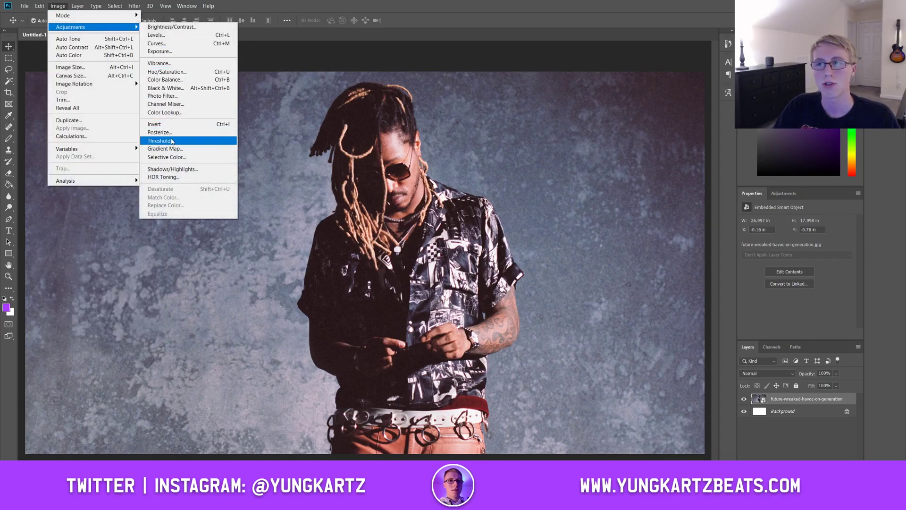
click(172, 141)
Step: Adjust the Threshold level to 83 and apply it as a smart filter
drag(433, 132, 595, 73)
drag(592, 143, 573, 146)
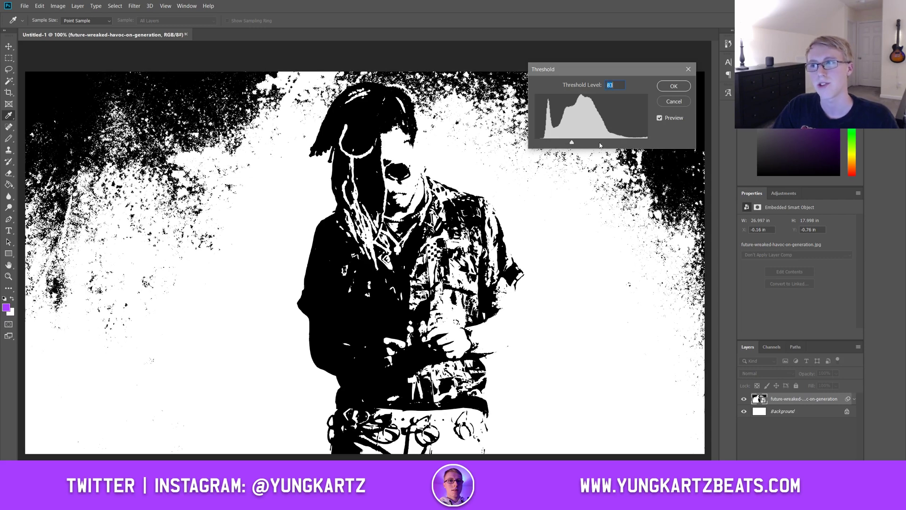
drag(622, 71, 859, 291)
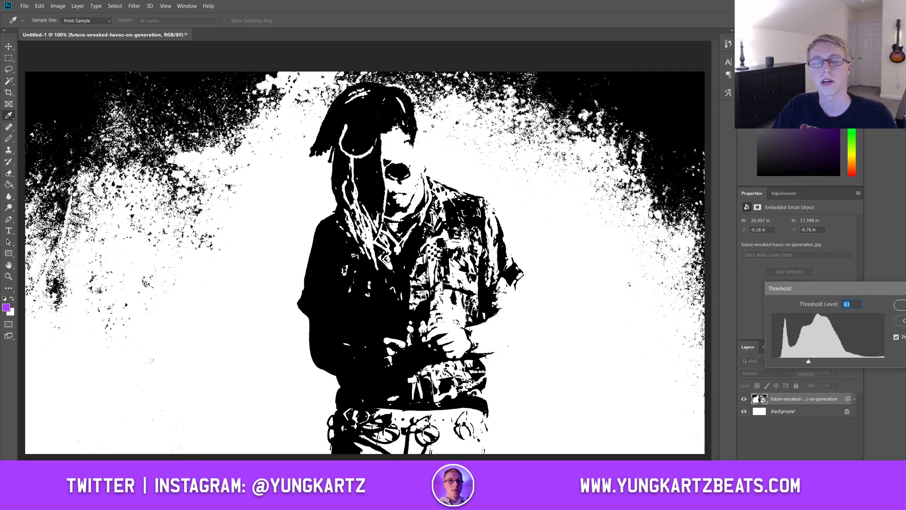
drag(798, 293, 635, 246)
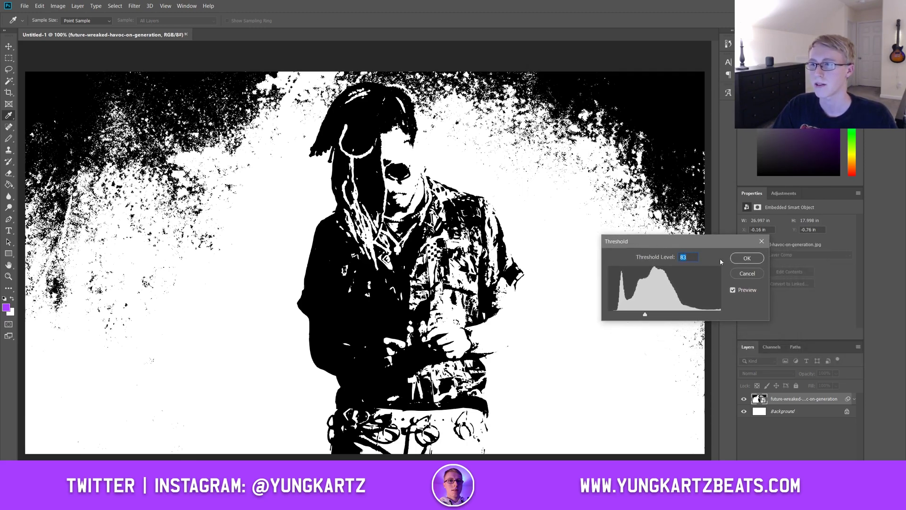
click(747, 258)
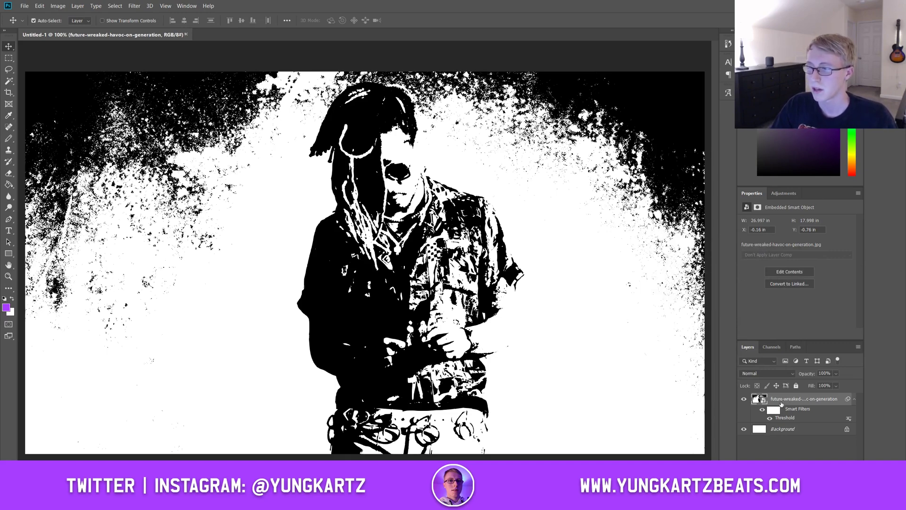
Step: Rasterize the photo layer and pick the Eraser at a 70 px brush size
right_click(782, 404)
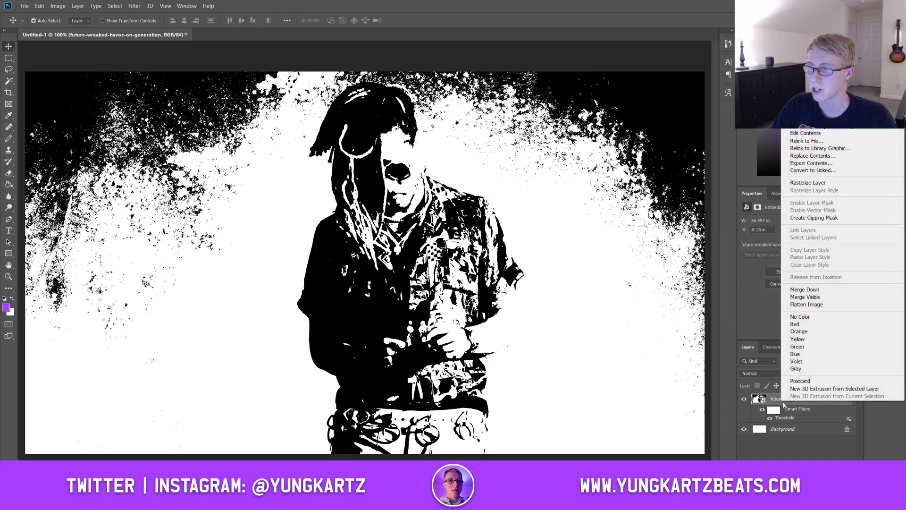
click(817, 184)
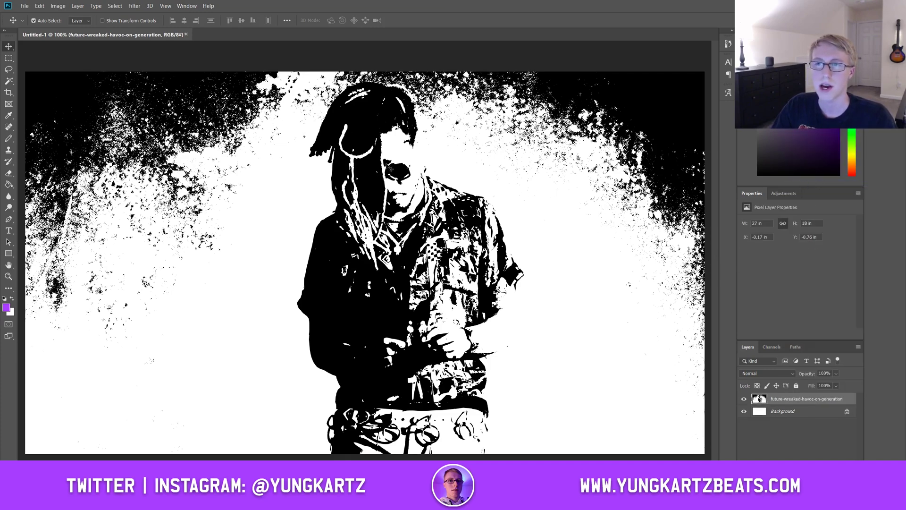
click(9, 175)
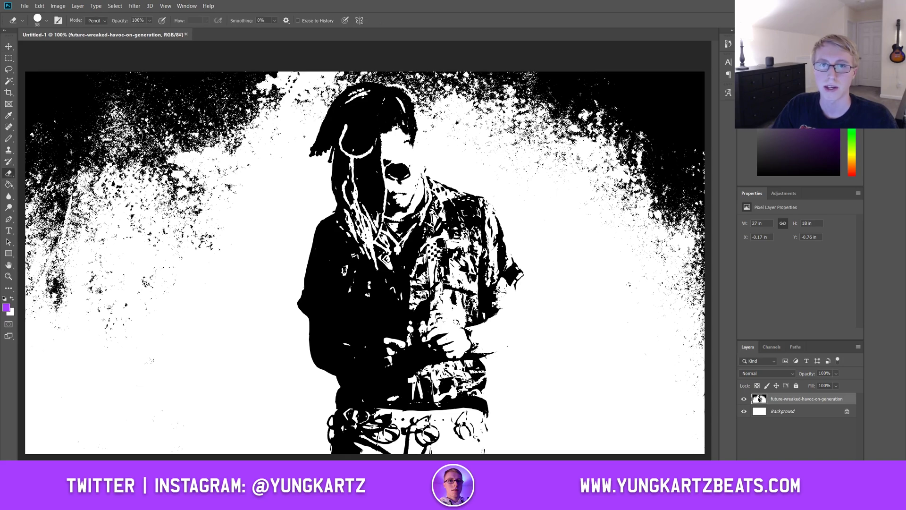
click(46, 21)
drag(66, 49, 69, 48)
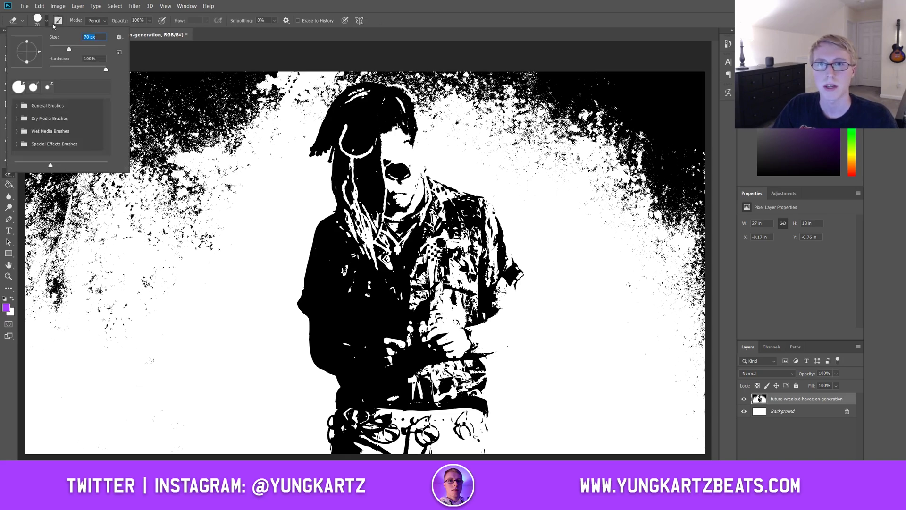
key(Return)
Step: Set the foreground colour to white (ffffff) and erase the black texture toward the top-left
click(6, 307)
text(ffffff)
click(536, 115)
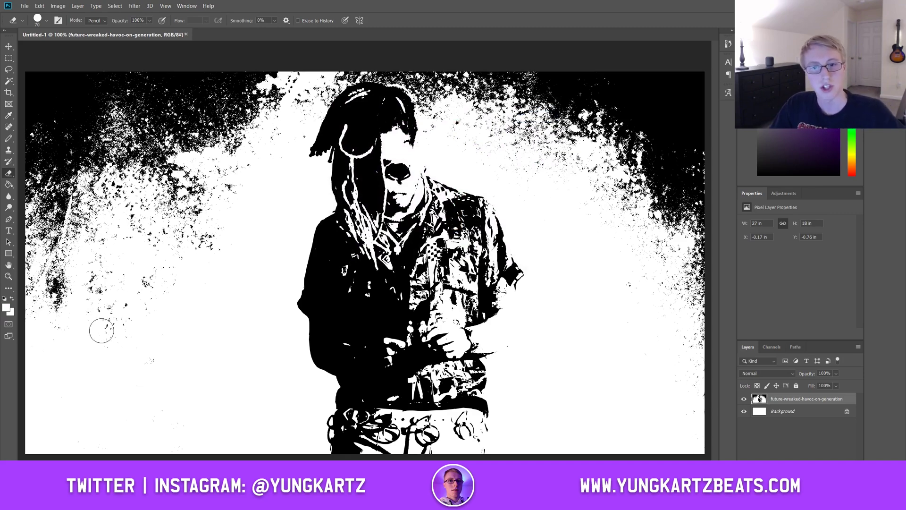
mouse_move(114, 330)
mouse_down()
mouse_move(87, 173)
mouse_move(89, 127)
mouse_move(71, 68)
mouse_move(55, 79)
mouse_move(31, 64)
mouse_move(30, 355)
mouse_move(53, 331)
mouse_move(56, 288)
mouse_move(44, 270)
mouse_move(41, 217)
mouse_move(52, 106)
mouse_up()
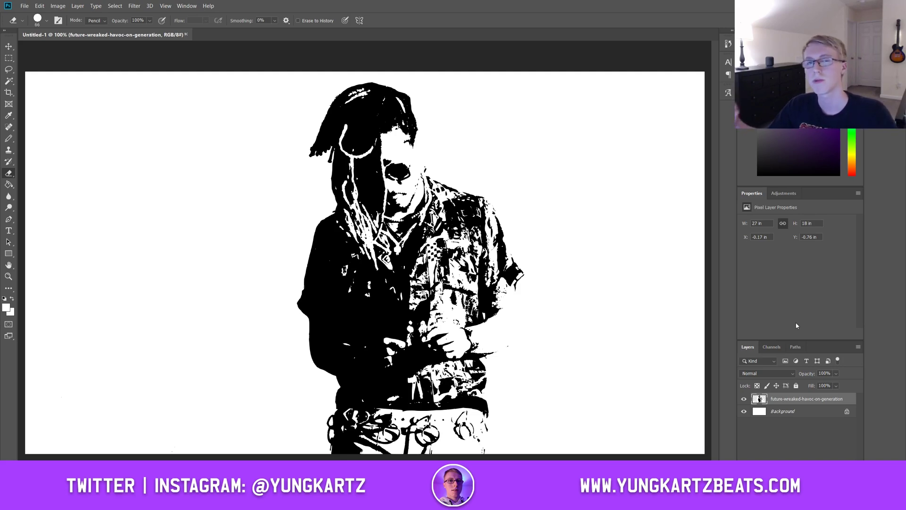
click(757, 412)
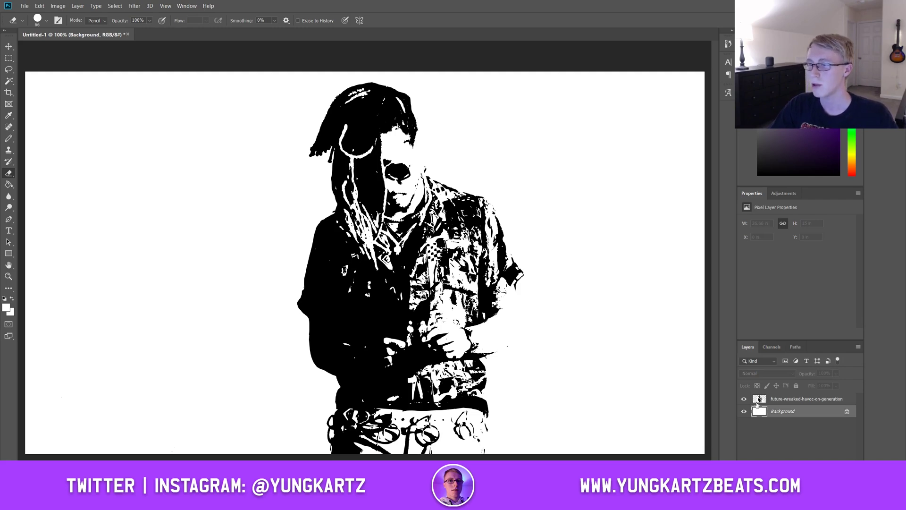
Step: Reselect the Future photo layer
click(756, 401)
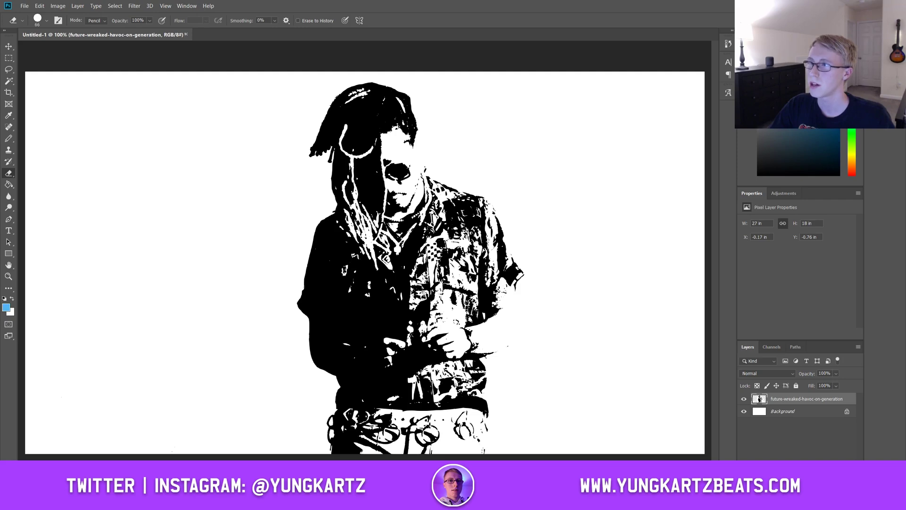
Step: Open the Photo Filter adjustment from Image > Adjustments
click(134, 5)
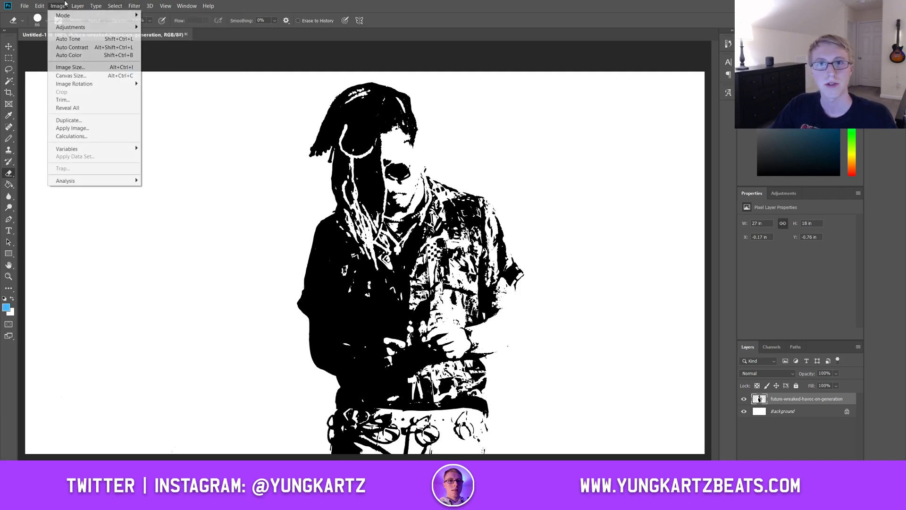
mouse_move(114, 5)
mouse_move(58, 6)
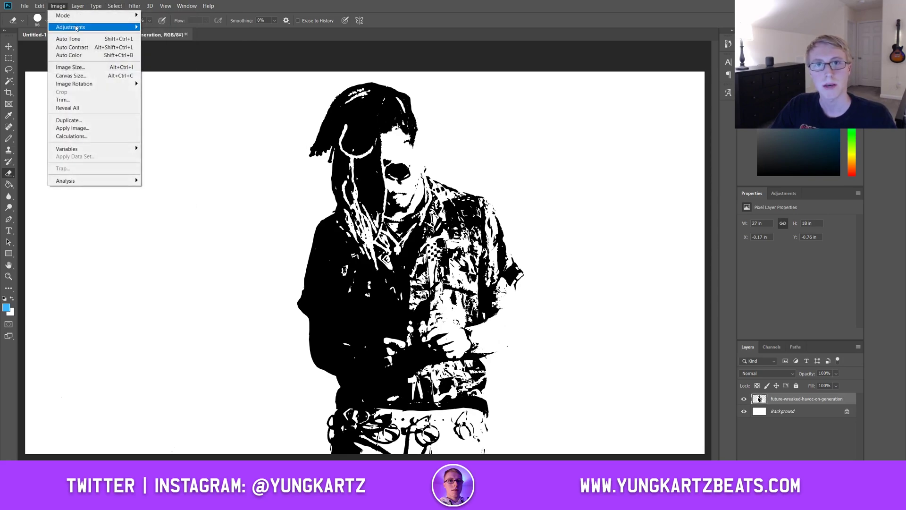
mouse_move(69, 27)
click(175, 95)
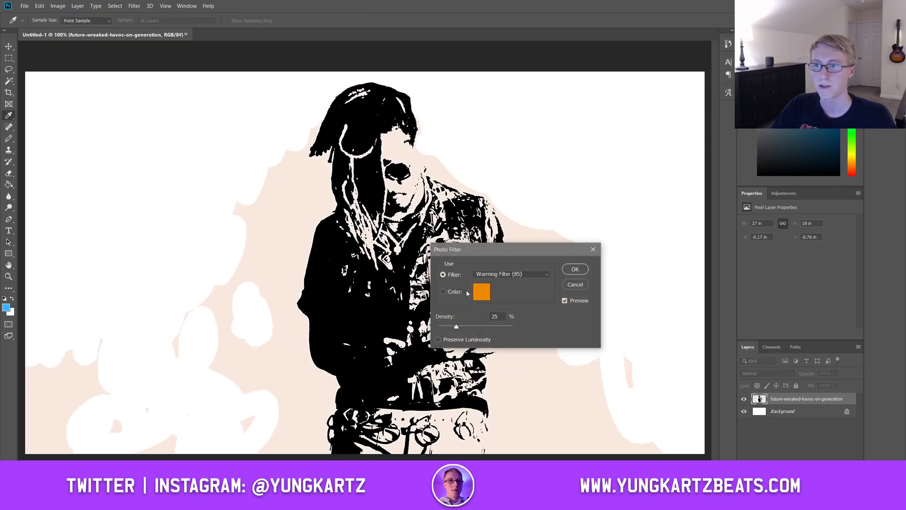
Step: Set the Photo Filter to custom colour 37b6ff at 100% density and apply it
click(443, 292)
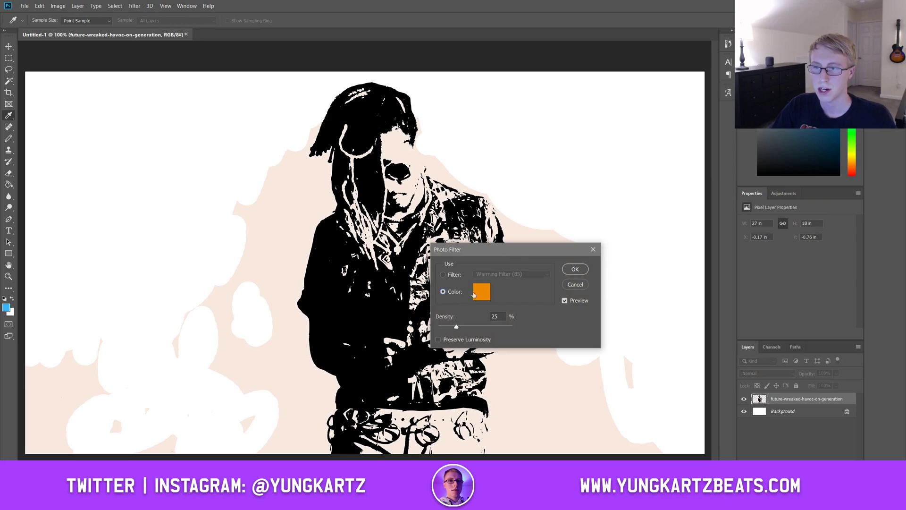
click(481, 292)
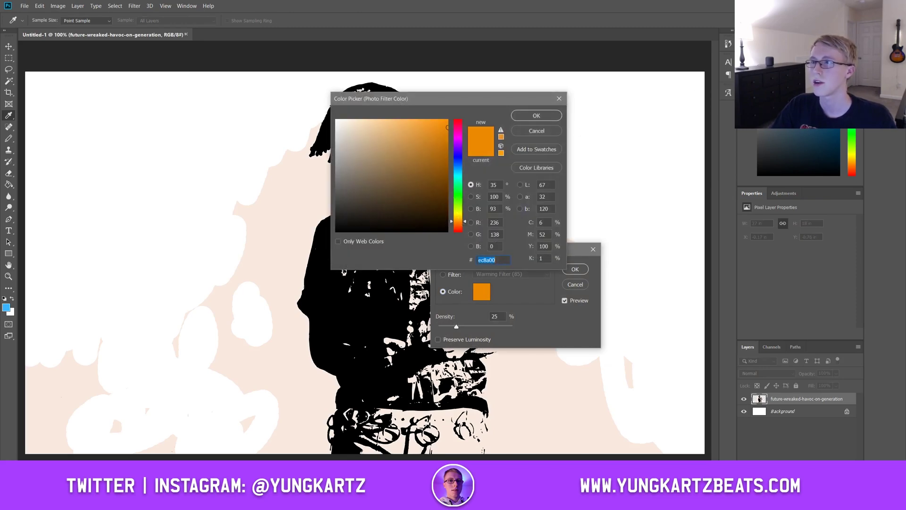
text(37b6ff)
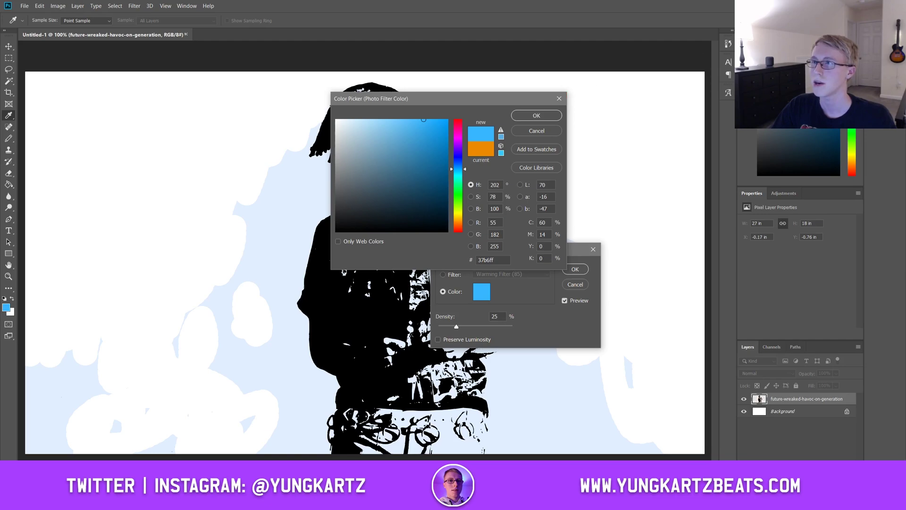
click(538, 116)
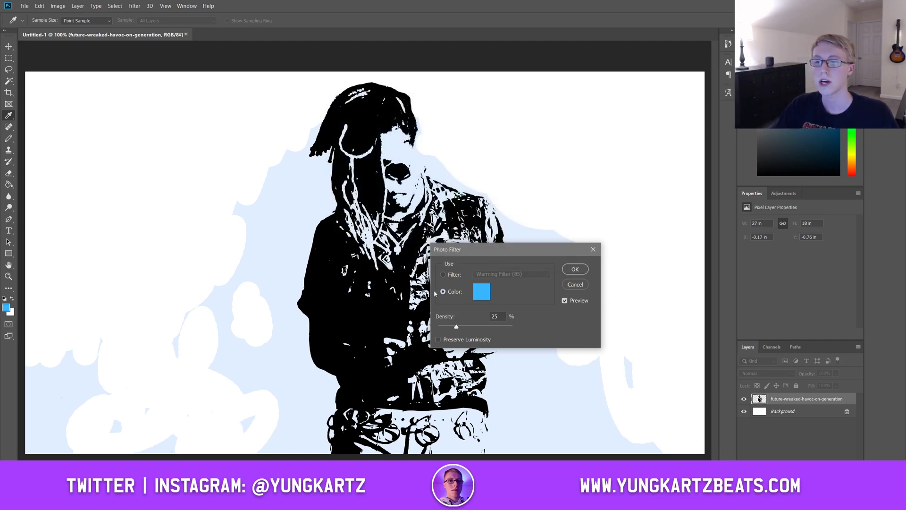
drag(457, 327, 536, 327)
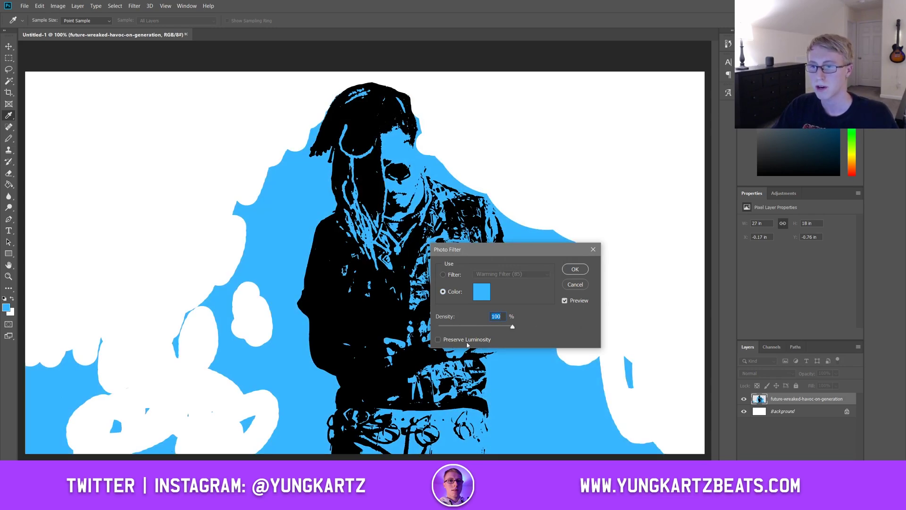
click(574, 269)
key(e)
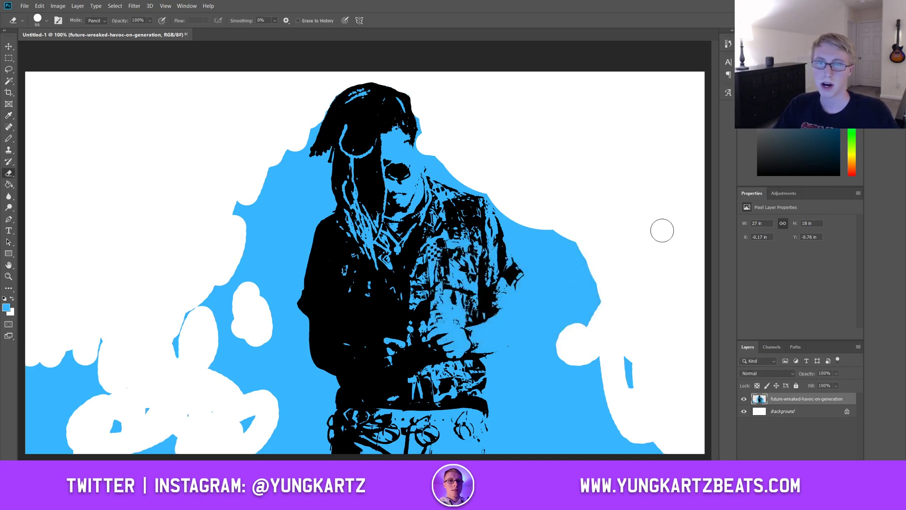
Step: Fill the white Background layer with the light blue using the Paint Bucket
click(760, 412)
click(761, 412)
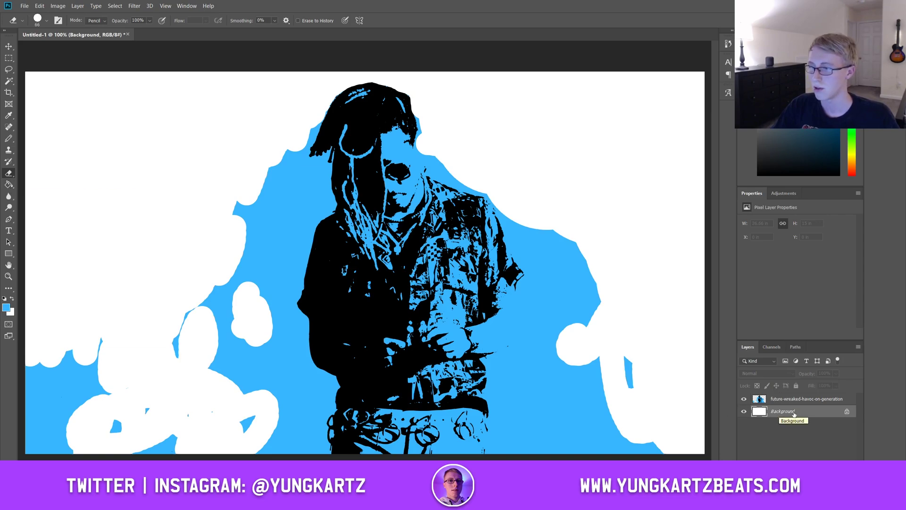
click(8, 186)
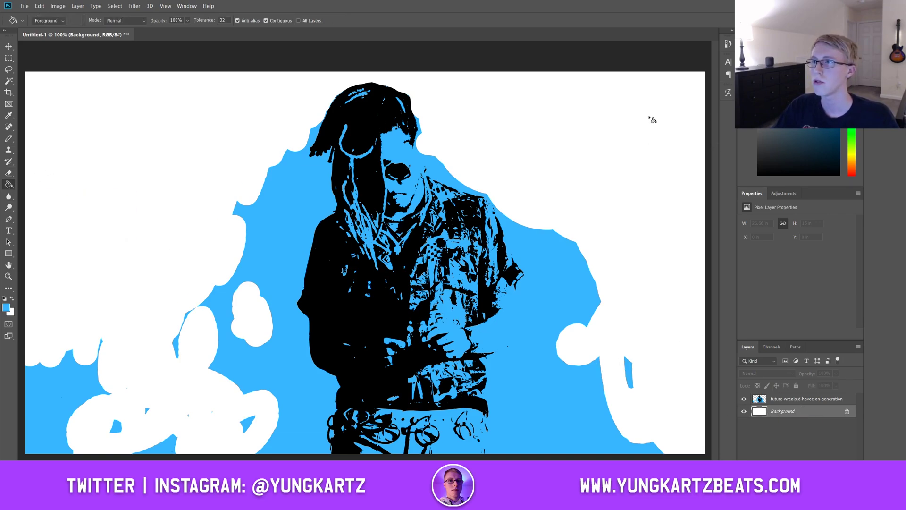
click(632, 154)
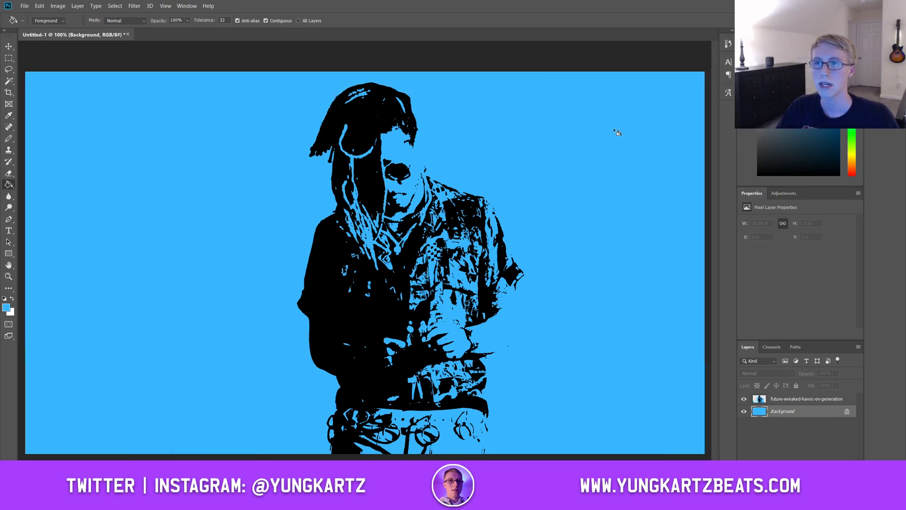